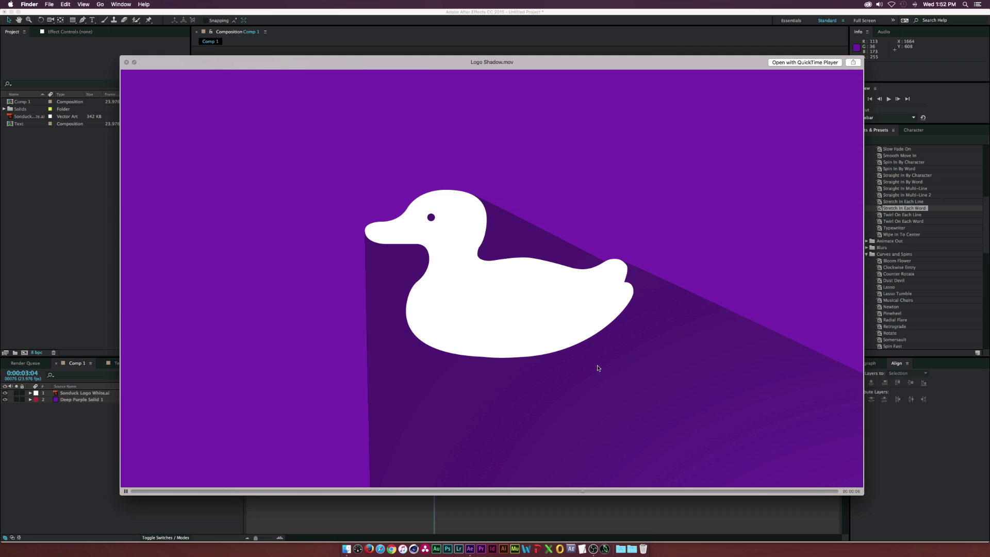
Switch the Quick Look preview to Text.mov, then close the preview
key(Down)
key(space)
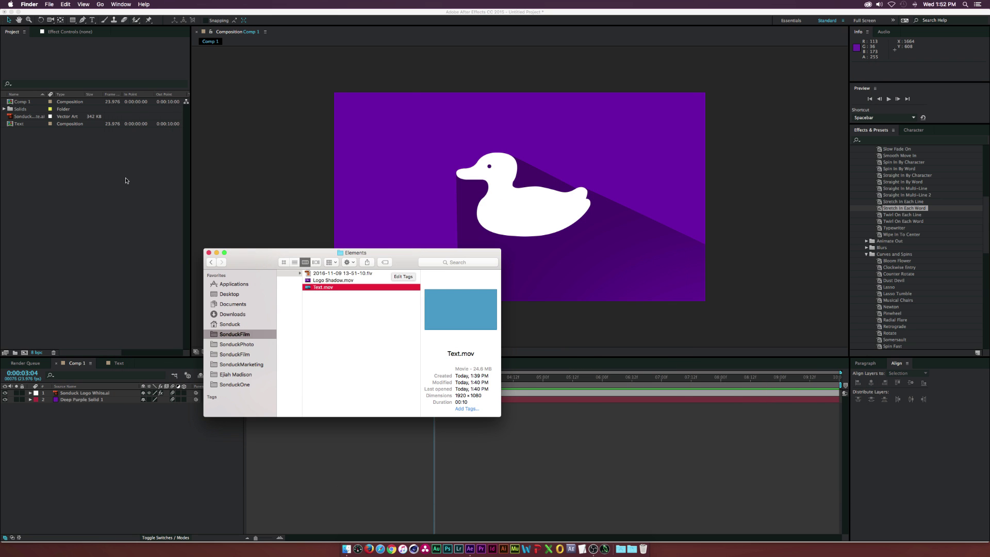
In After Effects, create a composition named TUT and scrub ahead through the SONDUCK text animation
click(124, 181)
click(23, 352)
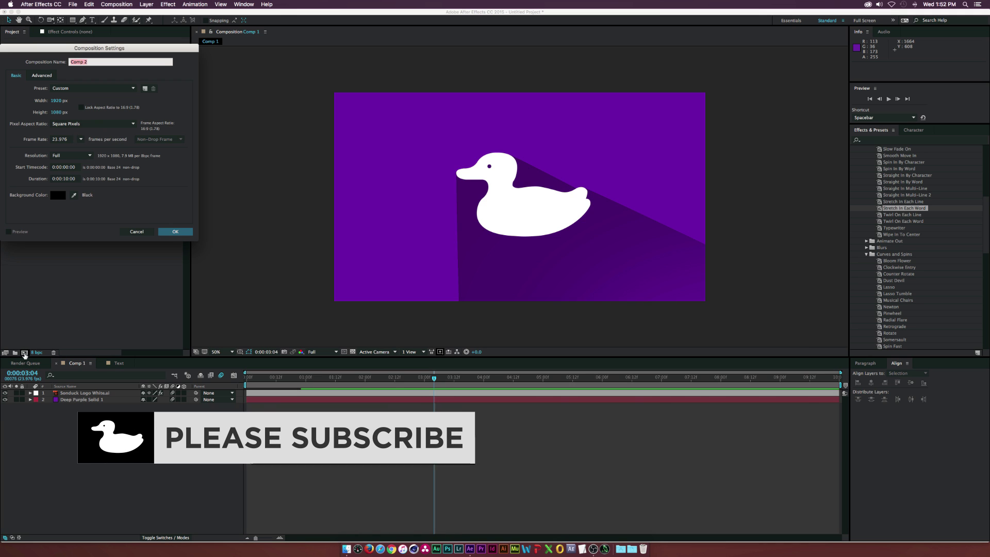
text(TUT)
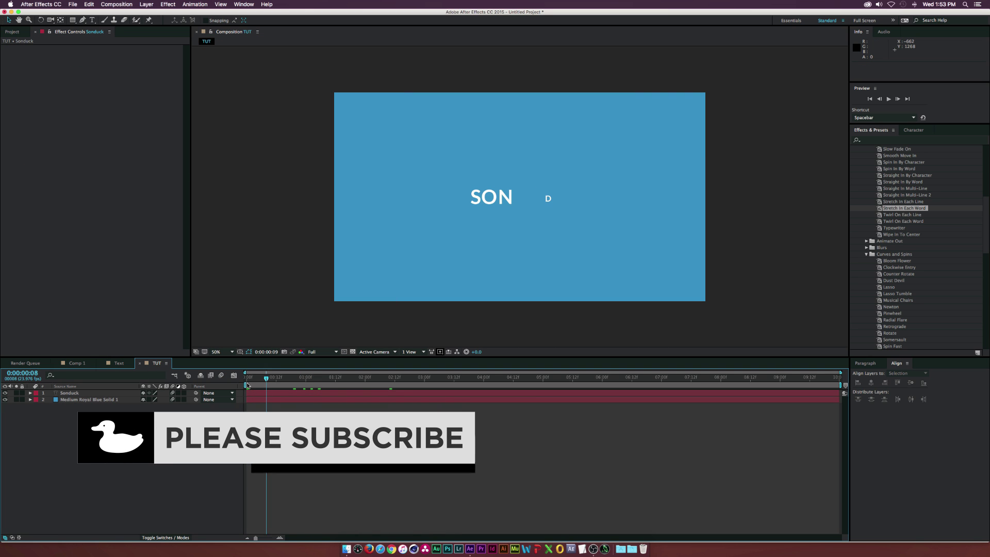
drag(248, 384, 418, 387)
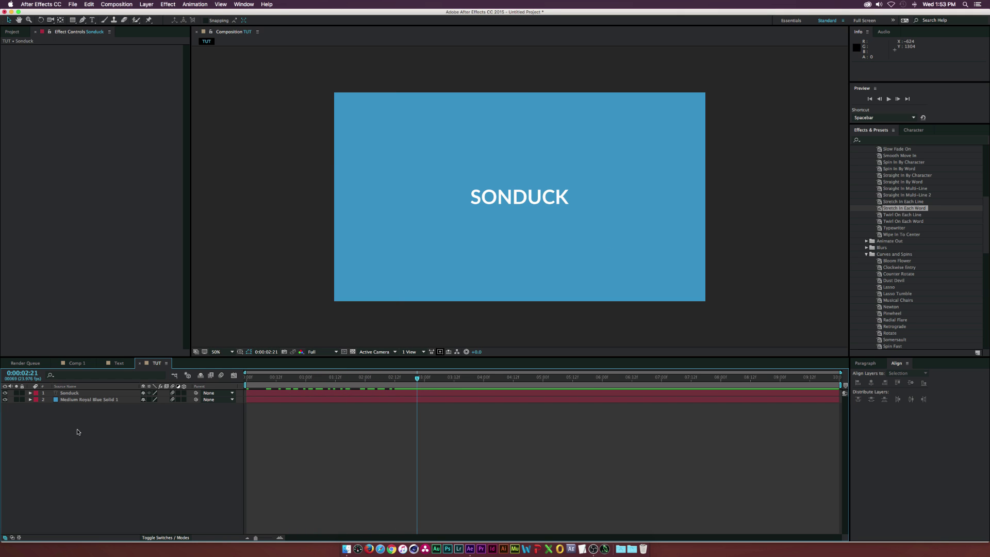
Add CC Radial Fast Blur to the Sonduck layer with Amount 100 and Center at 434, 212
click(64, 393)
click(167, 4)
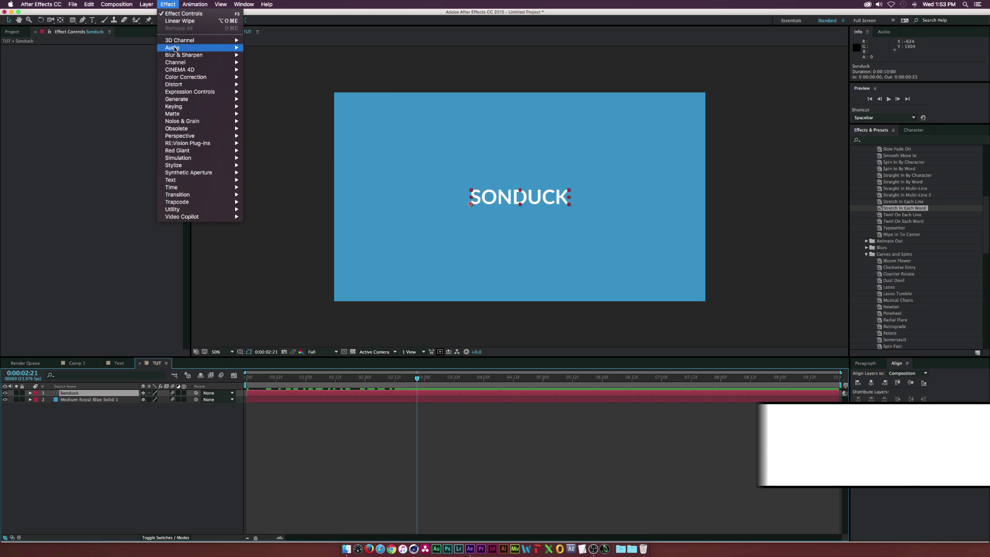
mouse_move(206, 54)
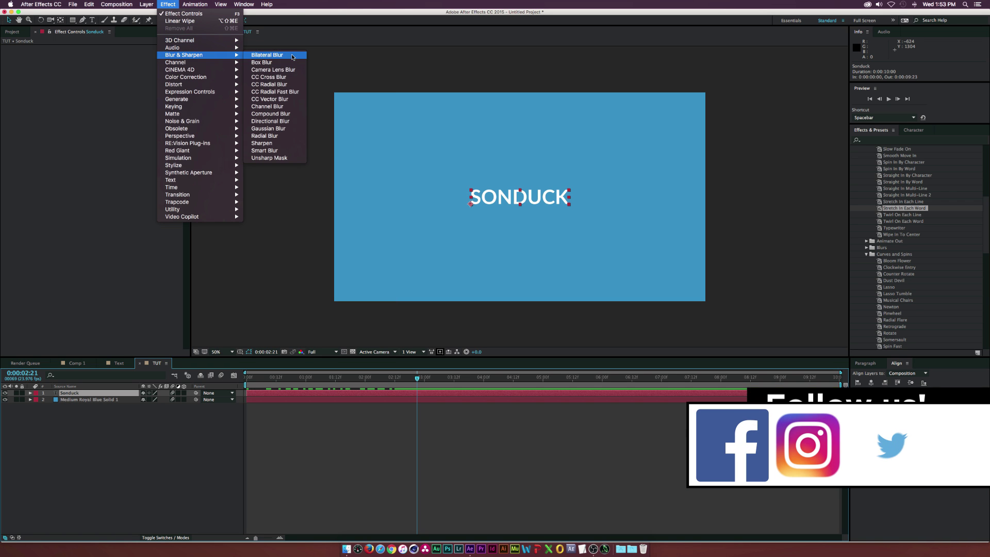
click(274, 92)
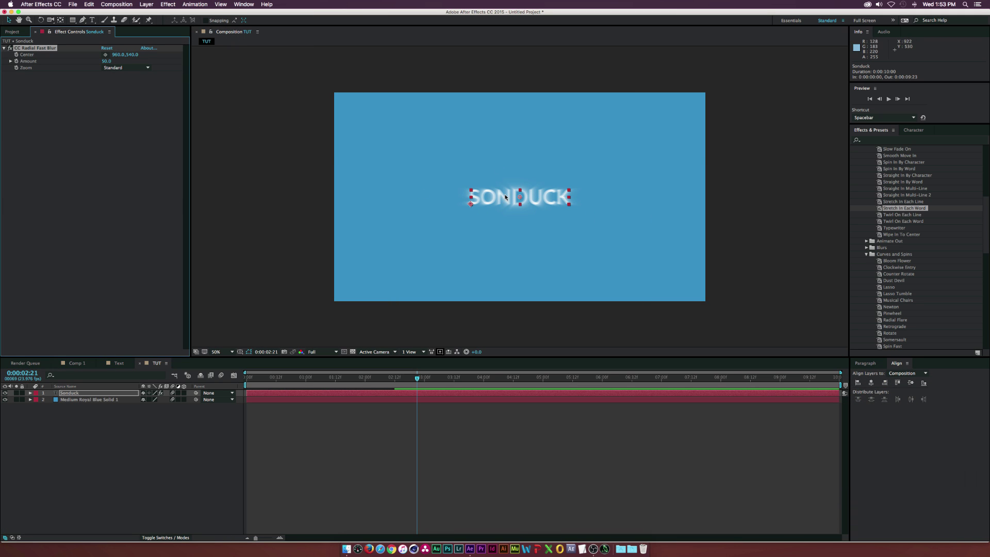
click(106, 61)
text(100)
key(Return)
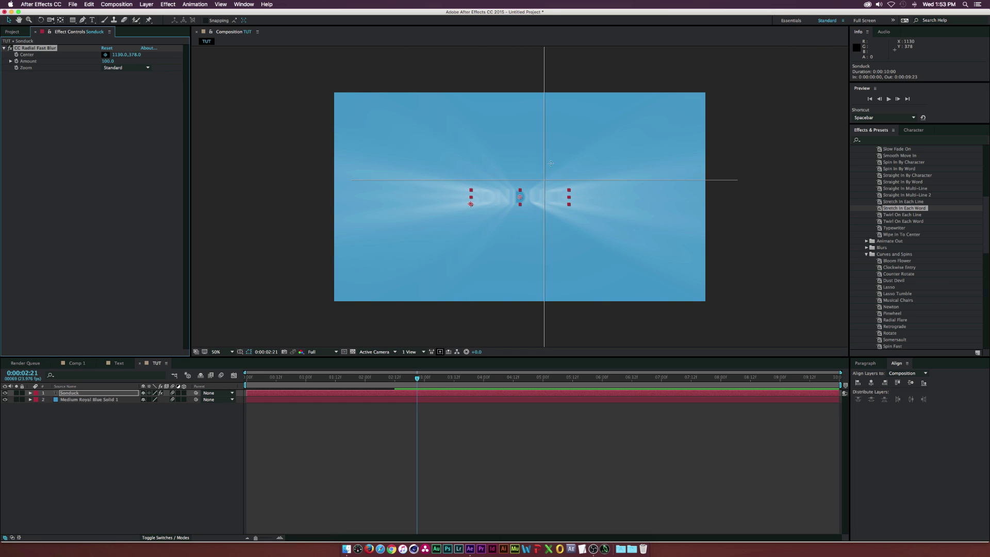
click(474, 148)
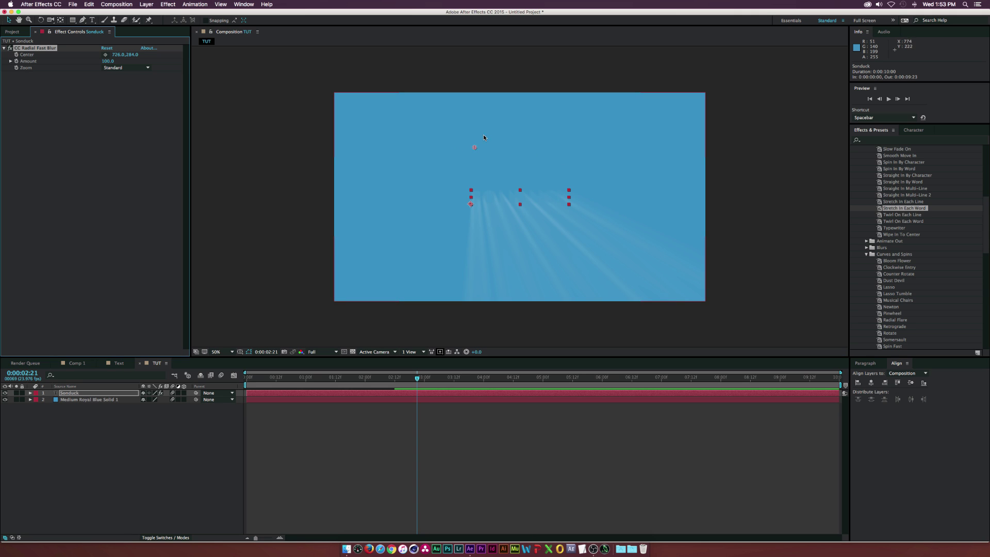
drag(474, 150, 418, 134)
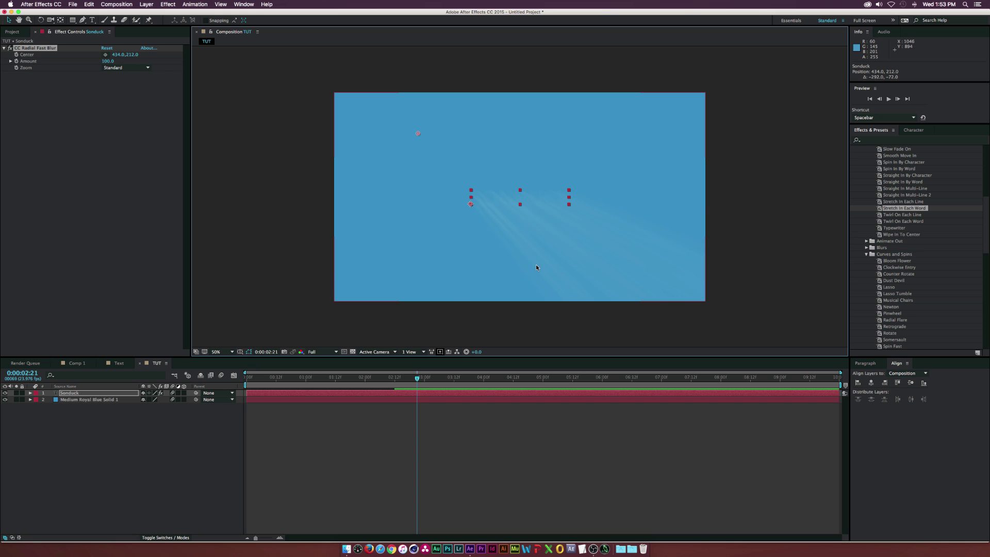
Add Matte Choker to SONDUCK with Geometric Softness 1 at 0 and Choke 1 at -127
click(168, 5)
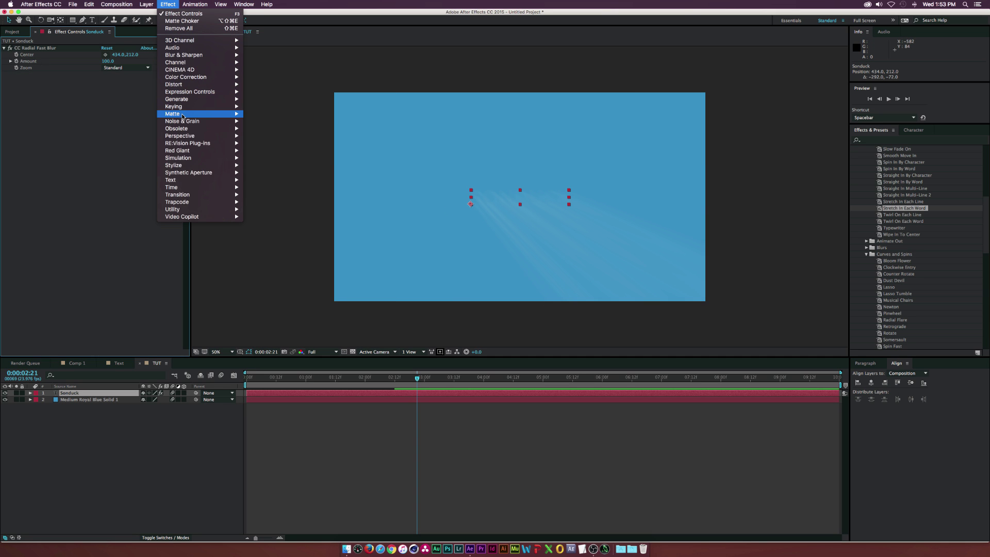
mouse_move(182, 115)
click(266, 113)
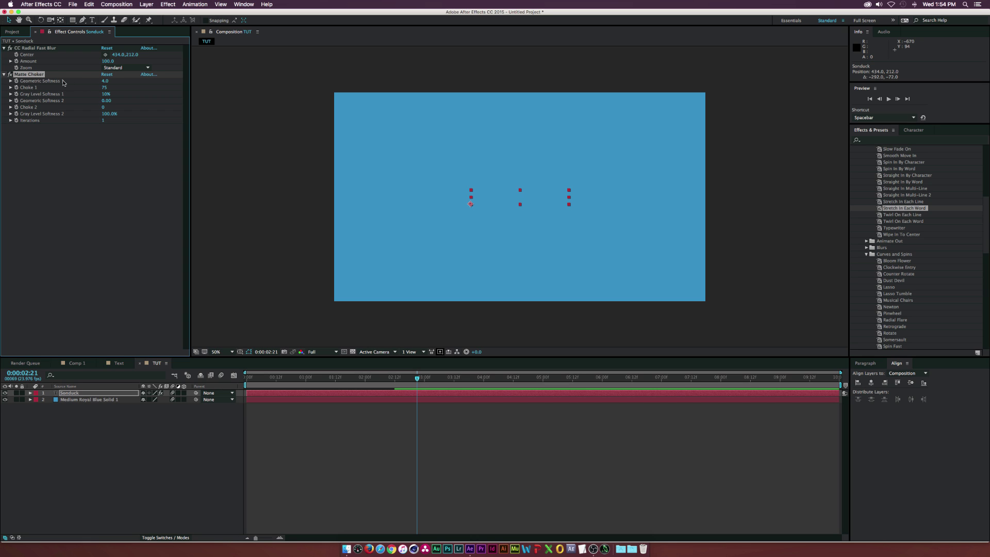
mouse_move(92, 81)
mouse_down()
mouse_move(81, 106)
mouse_move(94, 97)
mouse_up()
mouse_move(104, 89)
mouse_down()
mouse_move(80, 91)
mouse_move(103, 89)
mouse_up()
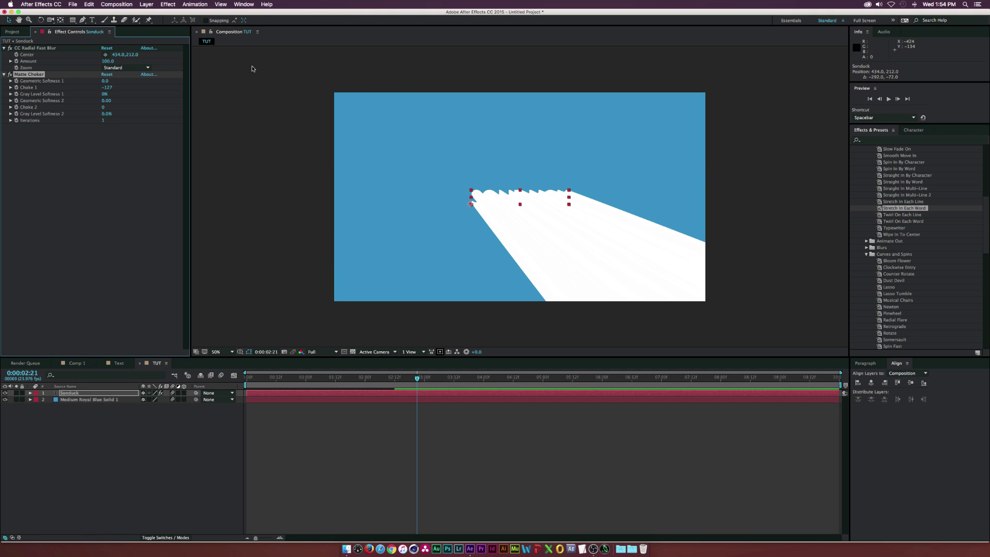
Add a Fill effect to the shadow, coloured black at 35% opacity
click(175, 5)
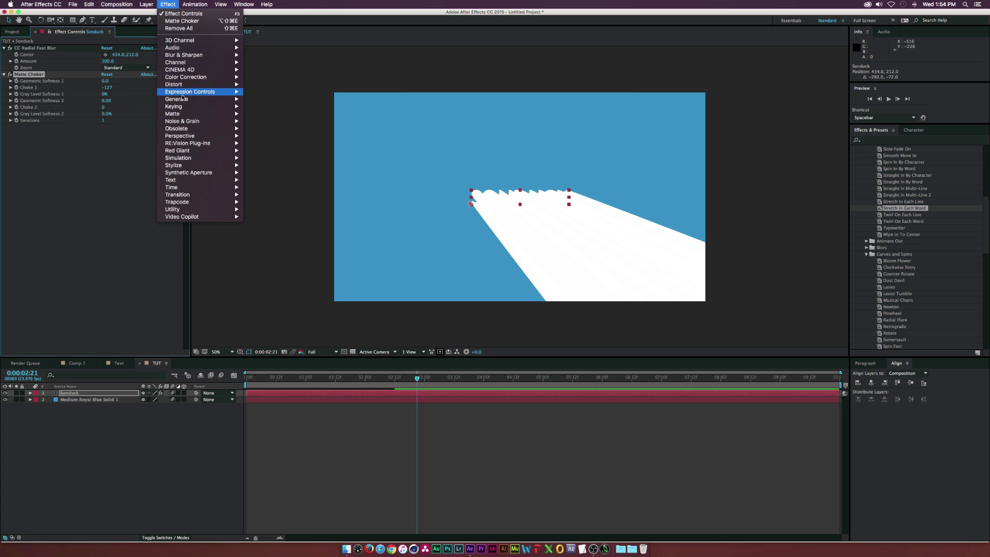
mouse_move(206, 99)
click(266, 209)
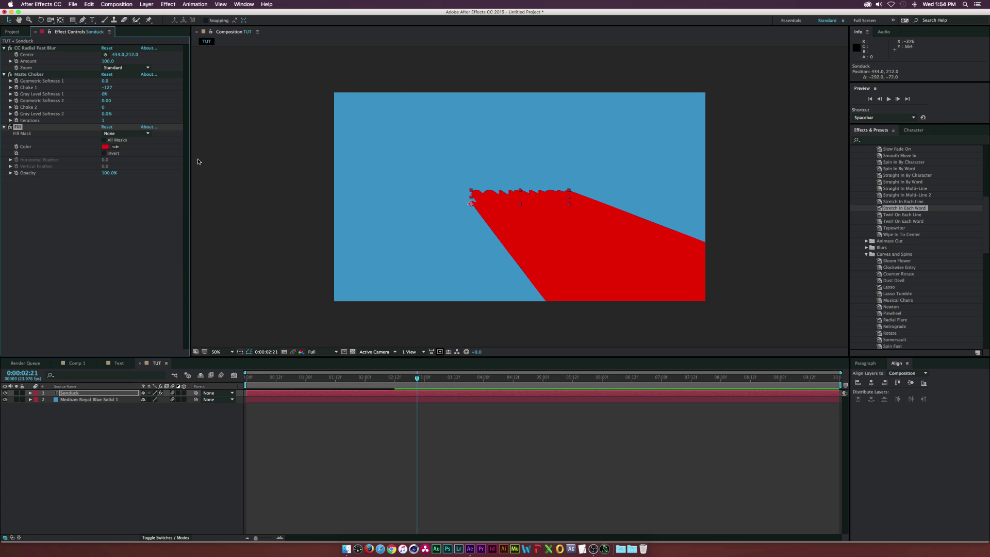
click(109, 139)
drag(70, 75, 62, 157)
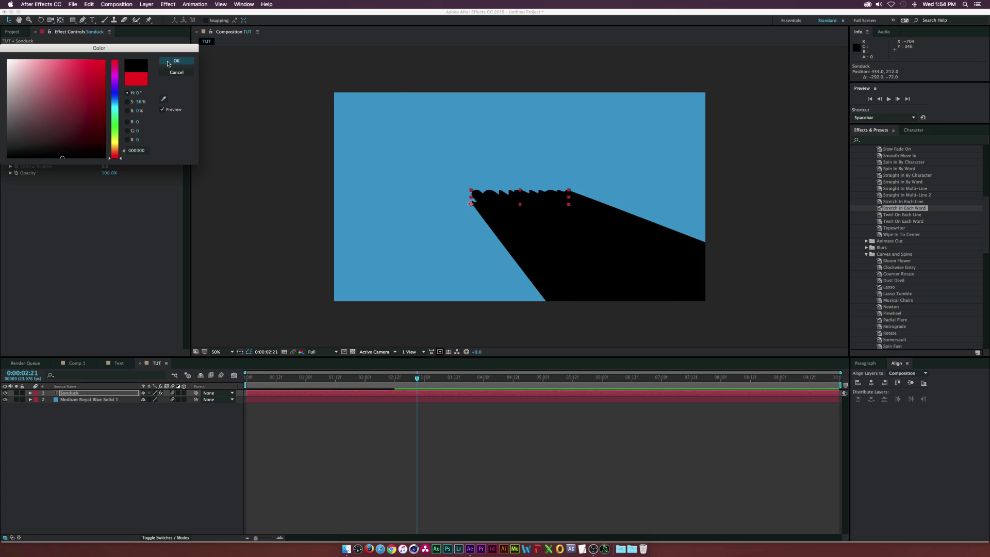
click(176, 60)
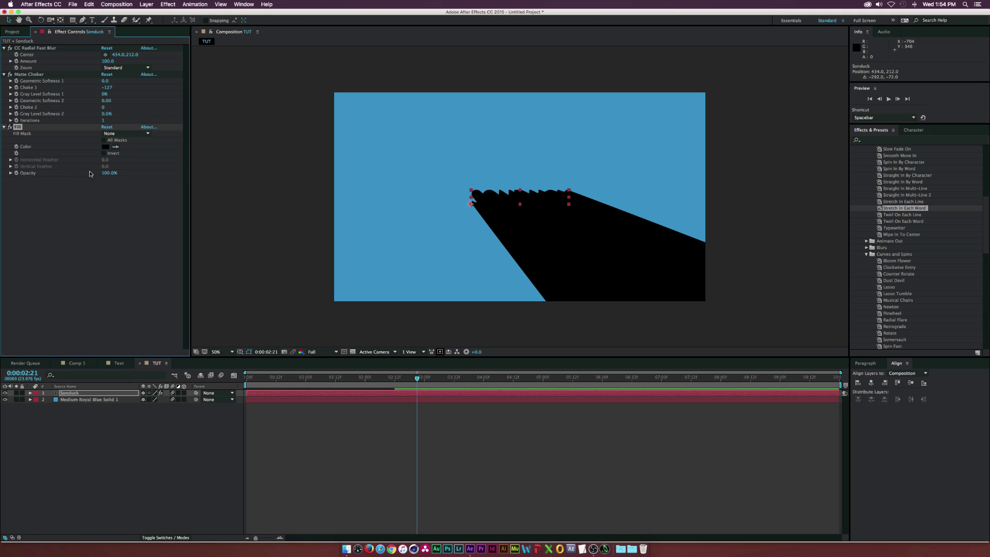
drag(108, 173, 84, 174)
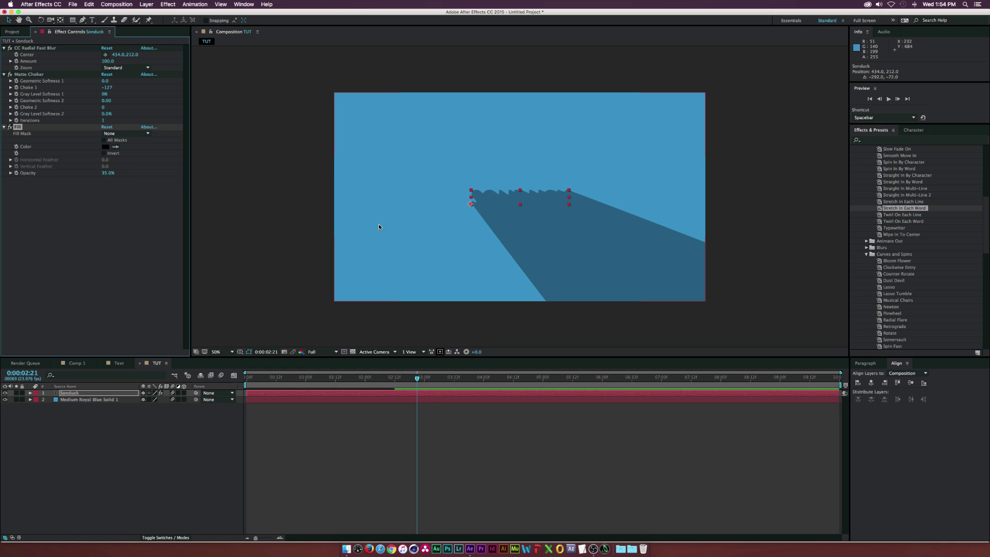
Add CC Composite with RGB Only unchecked so the white text sits over the shadow
click(170, 4)
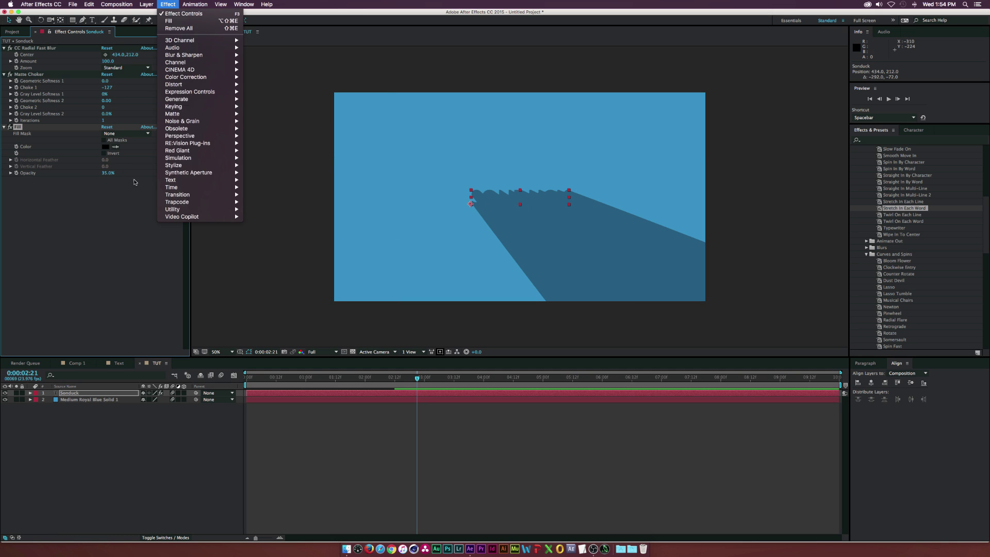
click(182, 3)
click(175, 3)
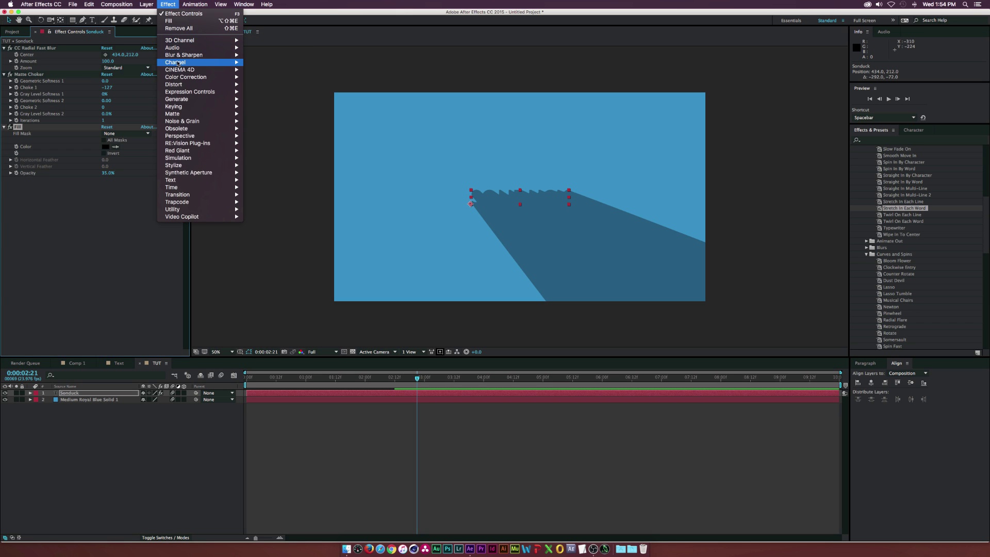
mouse_move(177, 63)
click(270, 85)
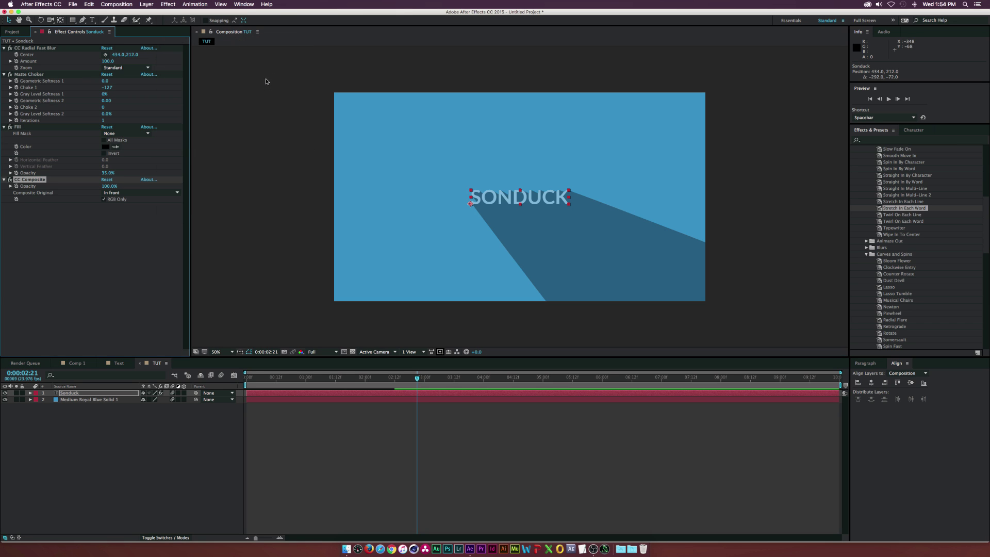
click(104, 200)
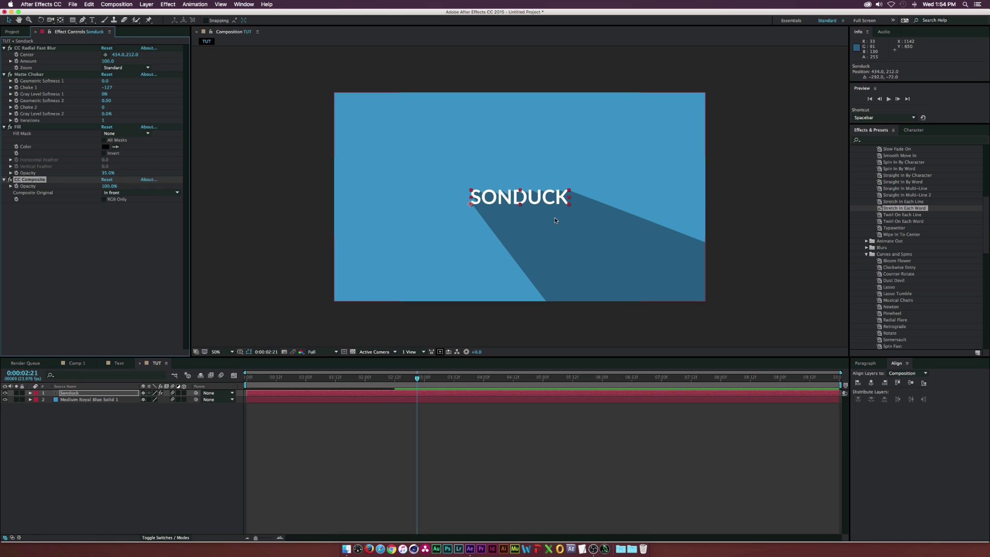
mouse_move(417, 378)
mouse_down()
mouse_move(370, 389)
mouse_move(210, 389)
mouse_move(427, 388)
mouse_up()
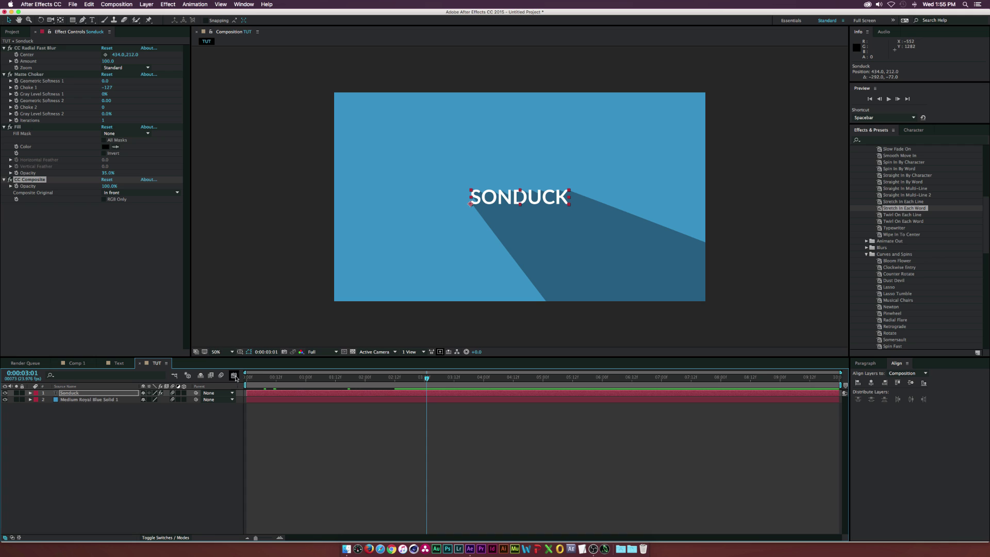
Keyframe the radial blur Center, moving it to the upper right at the 5-second mark, then preview
drag(261, 378, 246, 381)
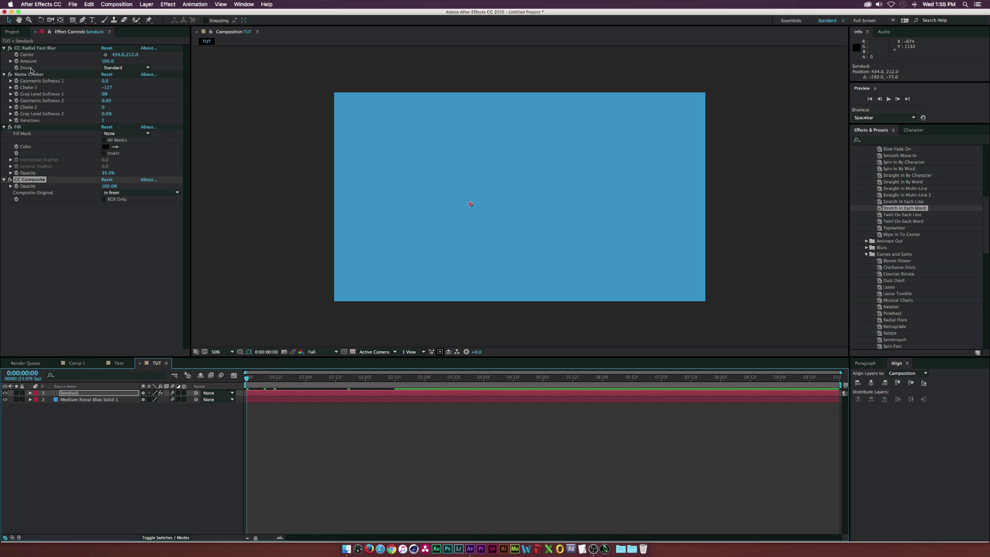
click(17, 55)
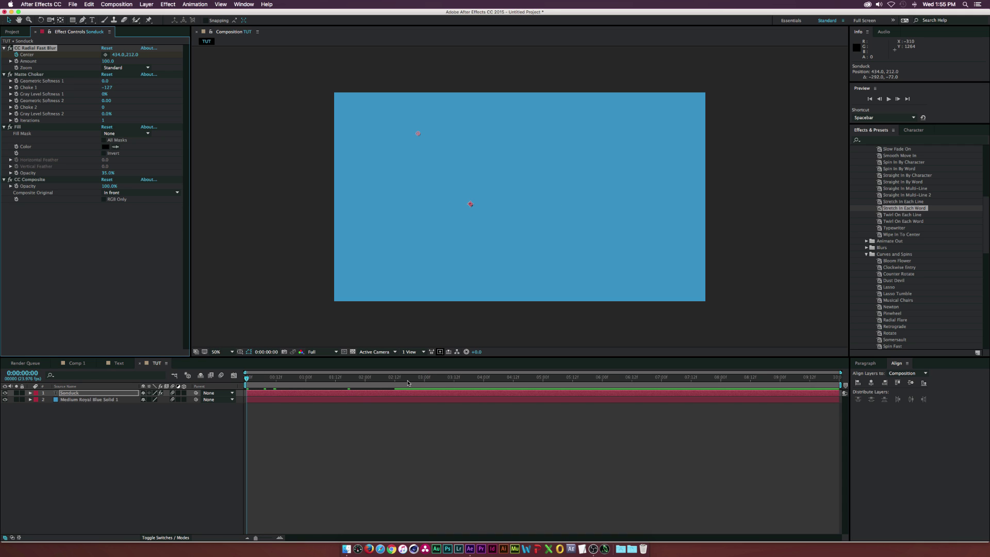
drag(408, 383, 543, 383)
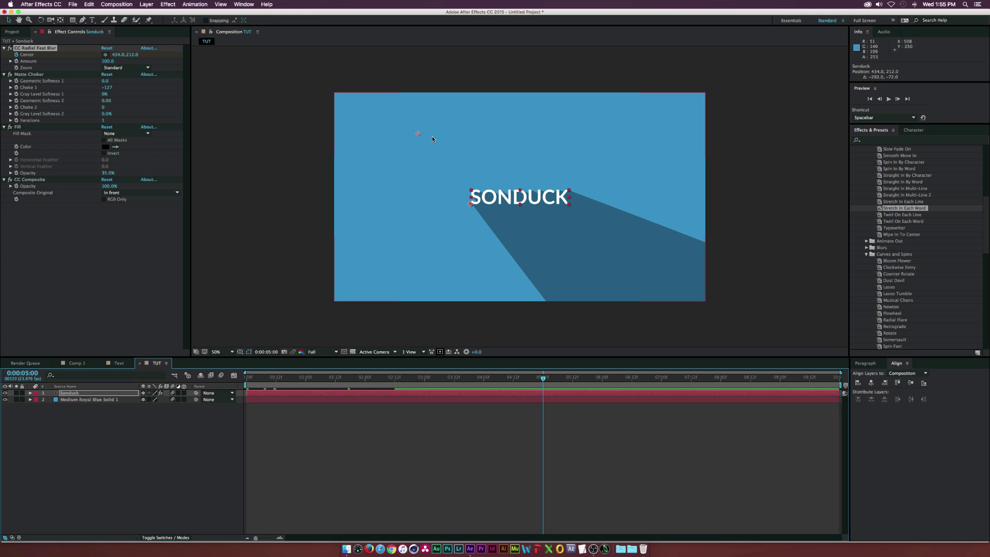
drag(419, 133, 602, 146)
click(498, 377)
drag(490, 381, 469, 379)
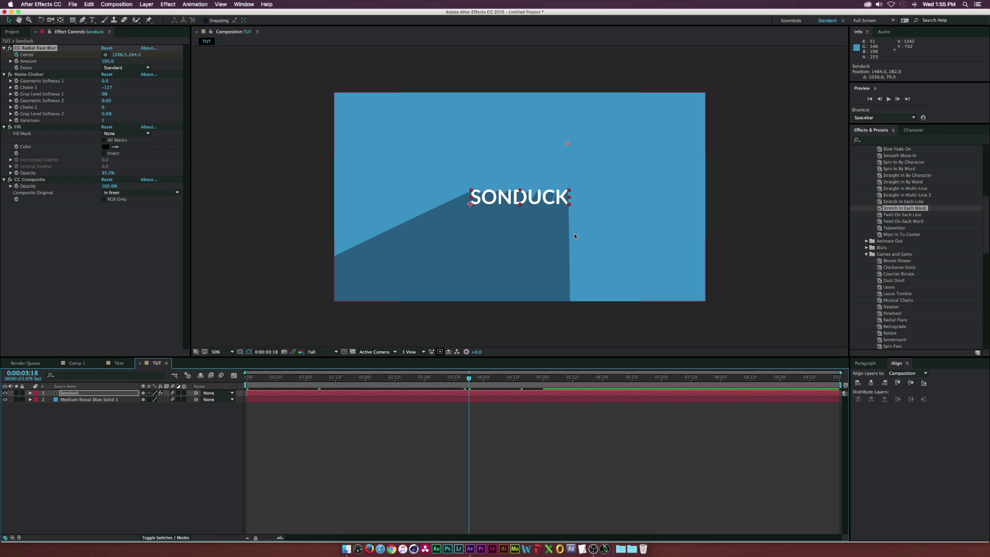
Add a Linear Wipe with Transition Completion 10%, an adjusted Wipe Angle and Feather 680
click(138, 248)
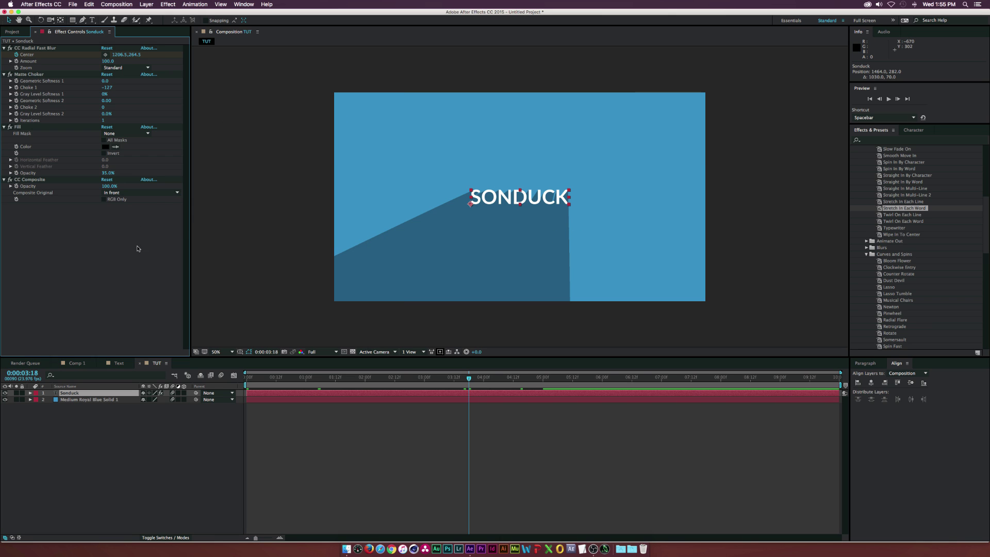
click(166, 5)
mouse_move(186, 196)
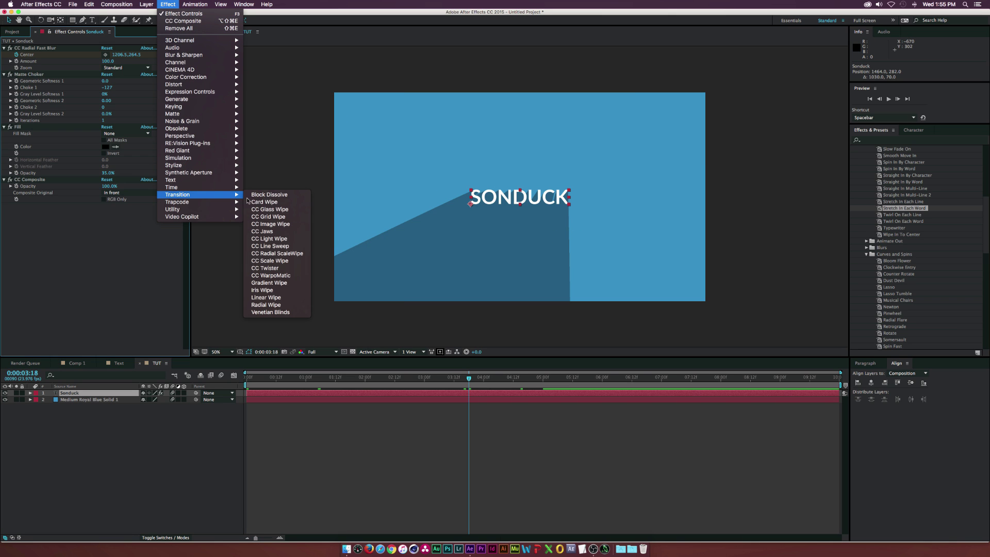
click(272, 297)
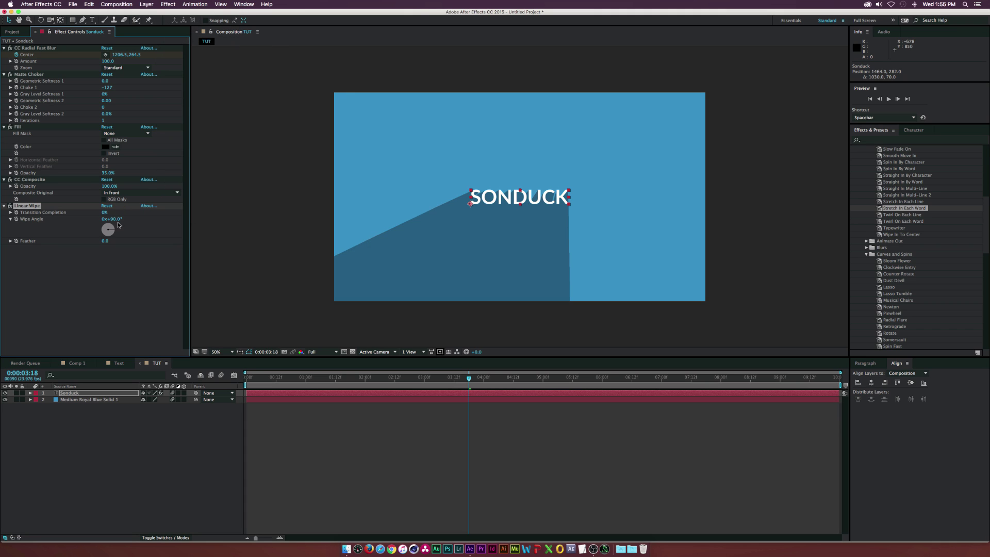
drag(103, 215, 162, 241)
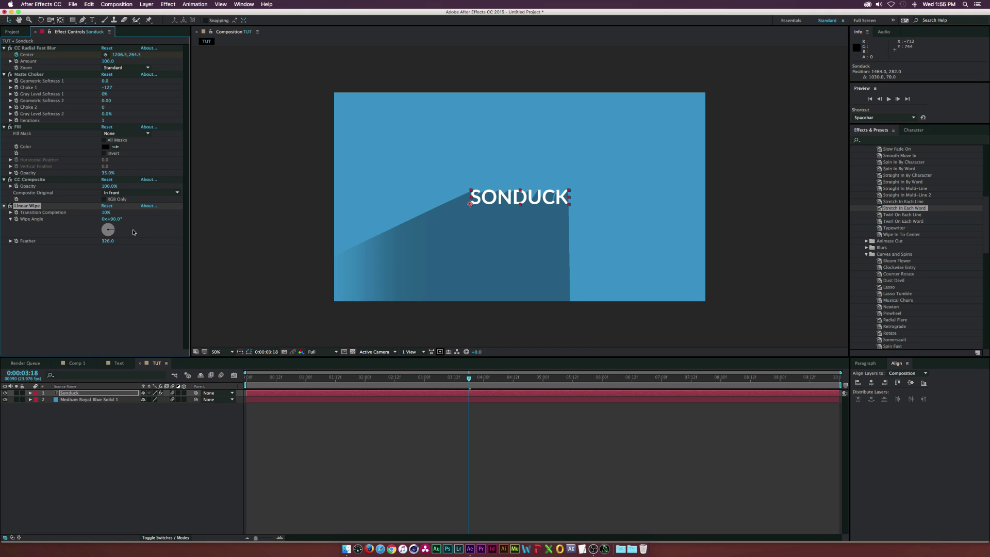
mouse_move(107, 225)
mouse_down()
mouse_move(120, 222)
mouse_move(109, 218)
mouse_up()
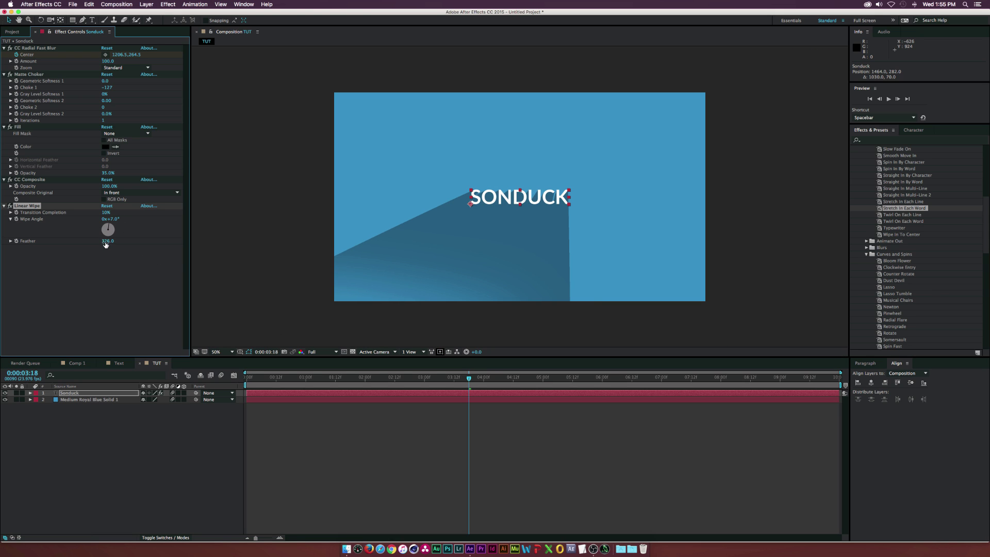
drag(107, 241, 191, 231)
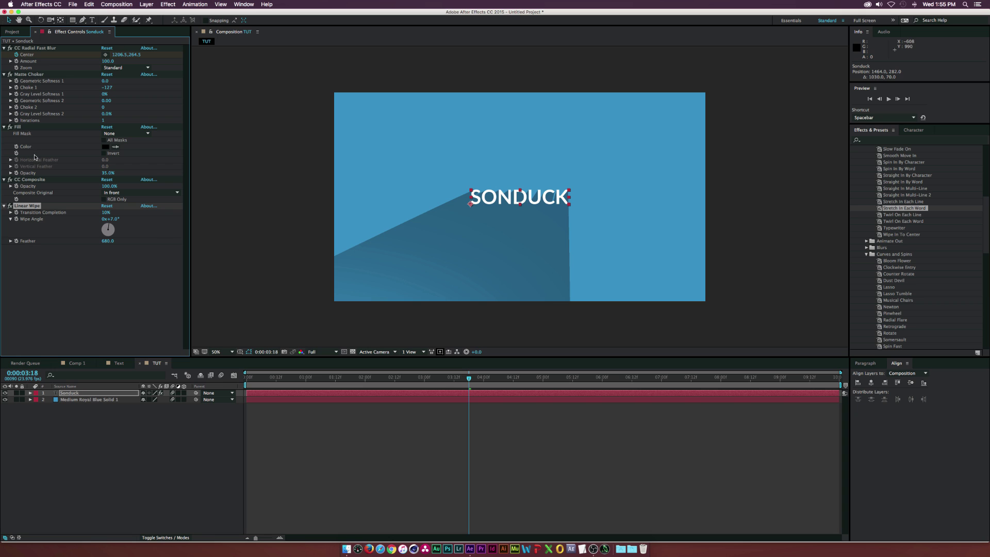
Toggle the wipe off and on to compare, then preview the shadow from the start to about 4 seconds
click(9, 206)
click(10, 205)
key(Home)
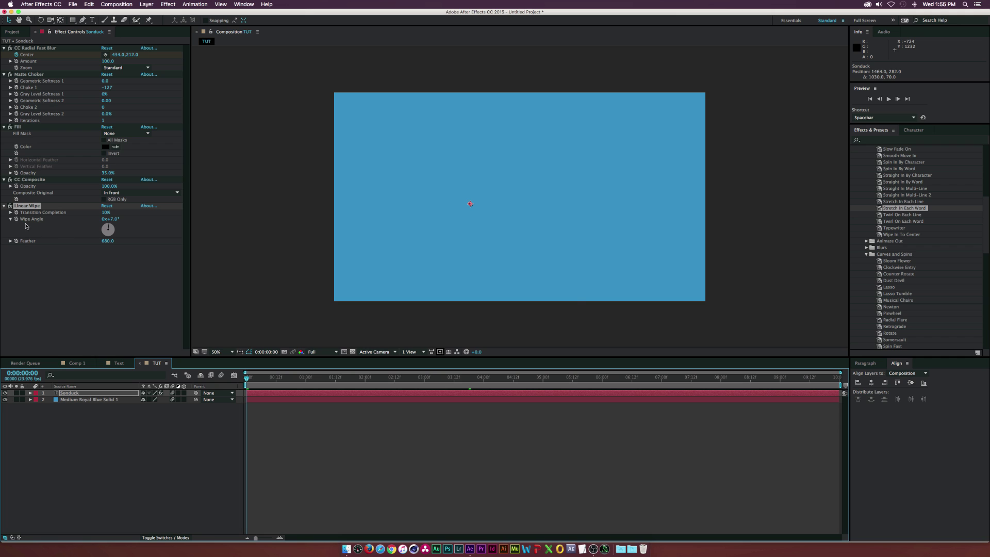
drag(479, 378, 543, 379)
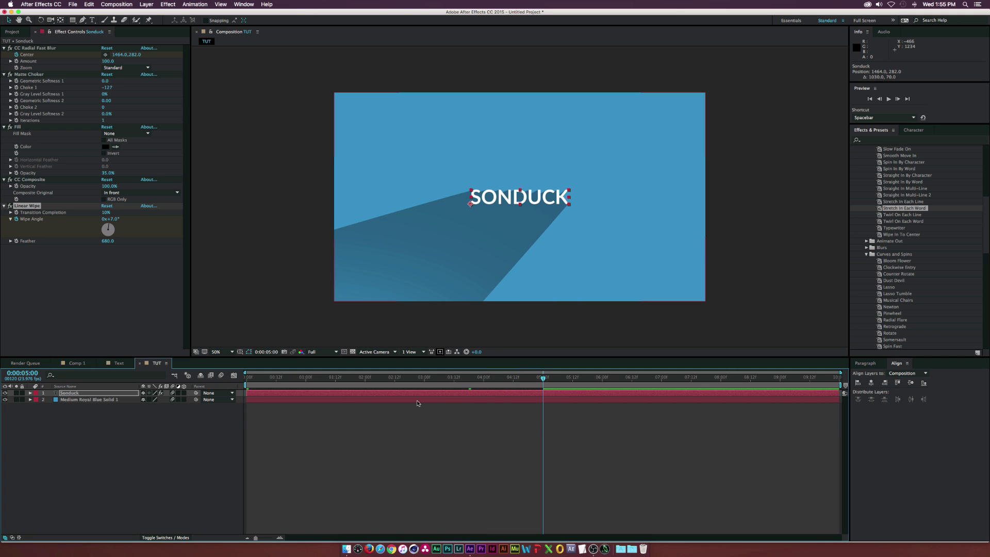
Copy the five shadow effects from the Sonduck layer and paste them onto the duck logo in Comp 1
key(u)
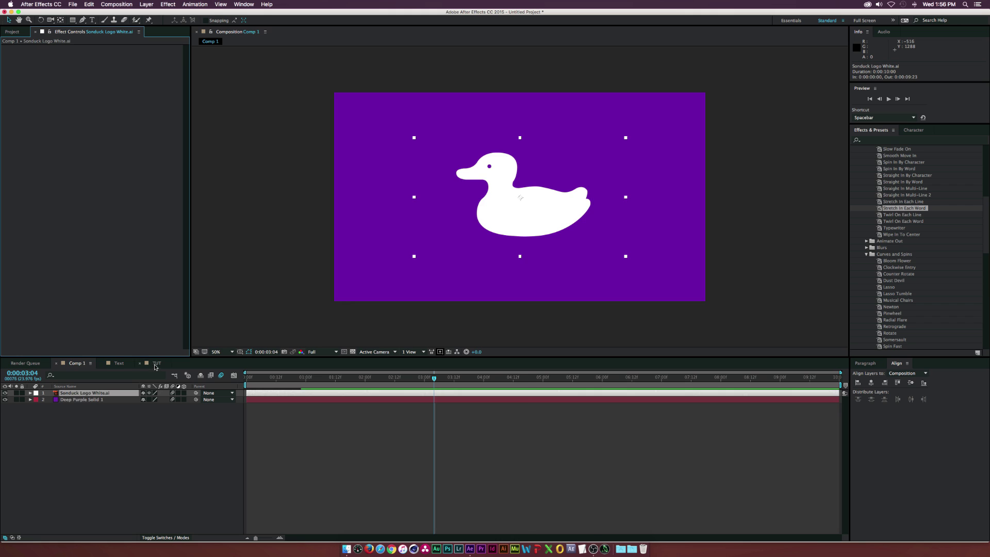
click(156, 363)
click(70, 393)
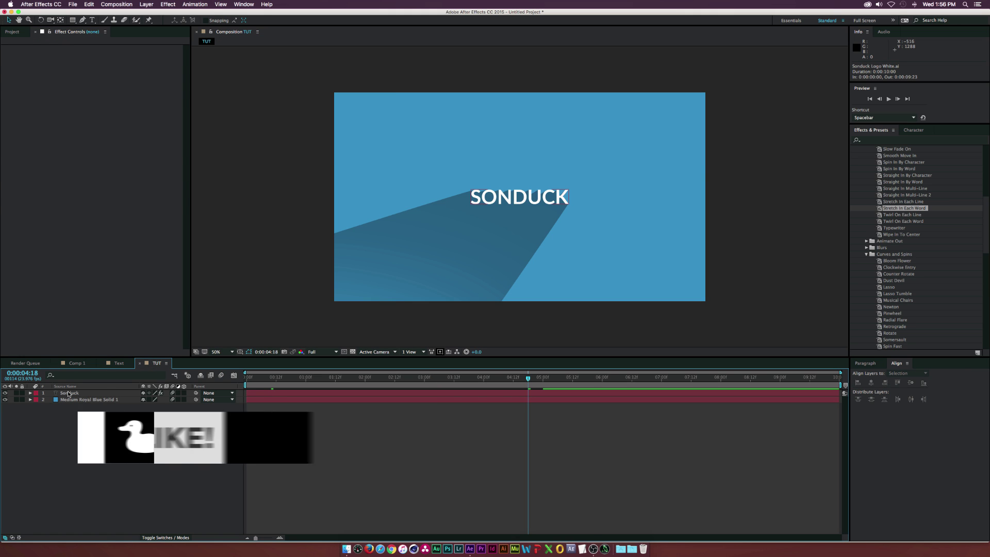
click(40, 47)
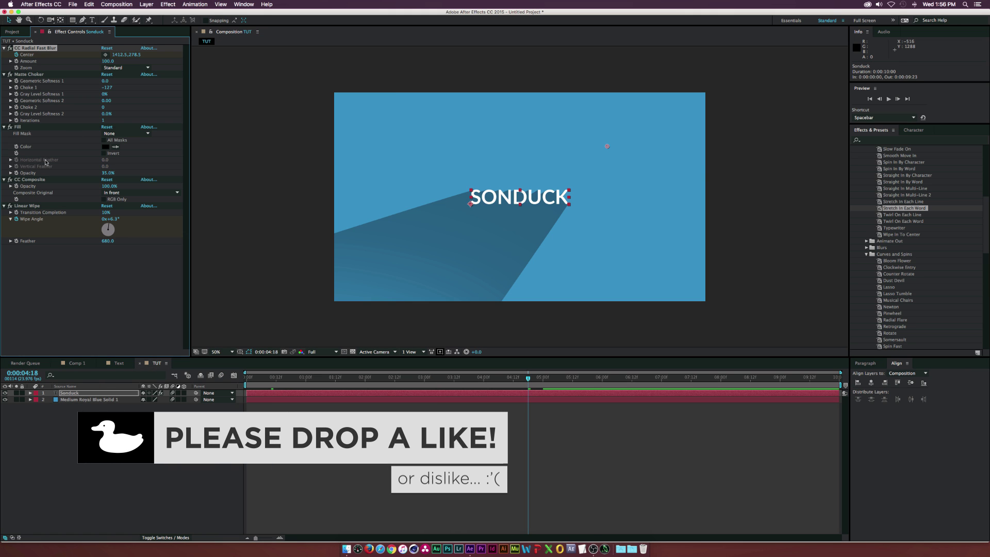
shift+click(41, 206)
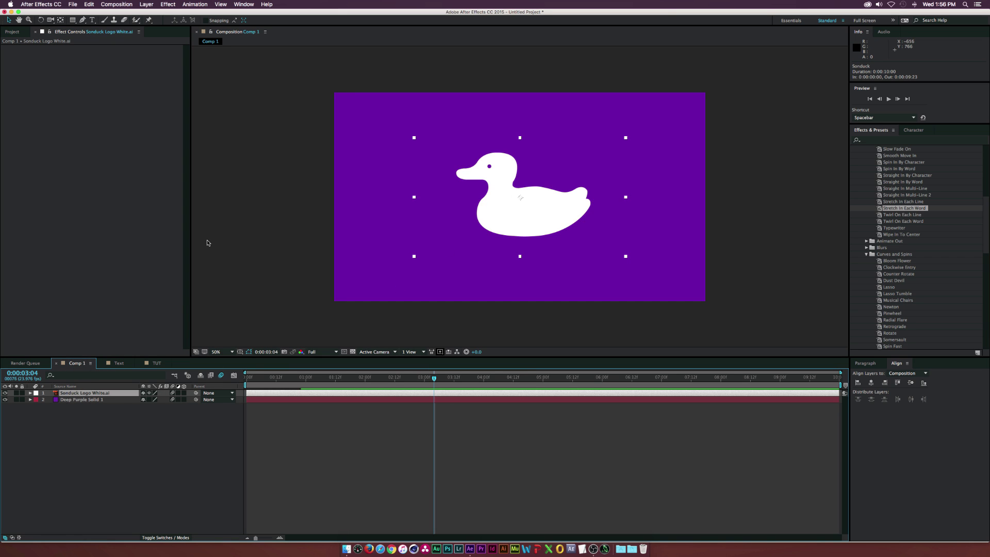
key(super+v)
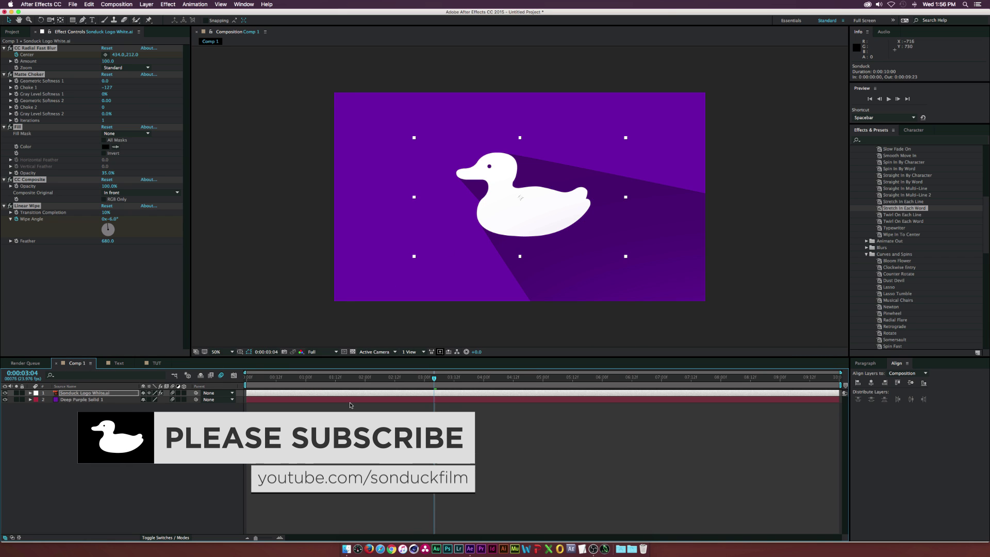
mouse_move(434, 378)
mouse_down()
mouse_move(632, 382)
mouse_move(439, 380)
mouse_up()
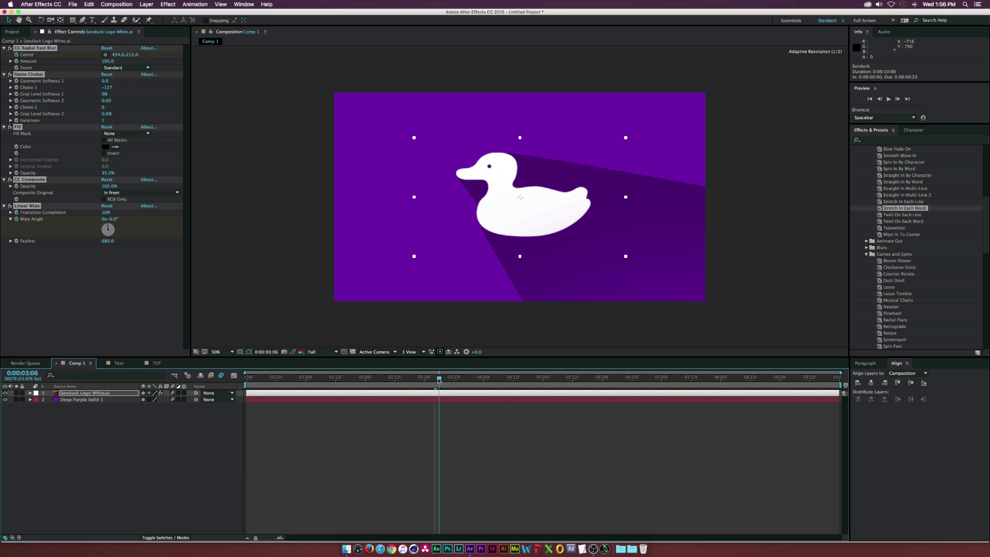